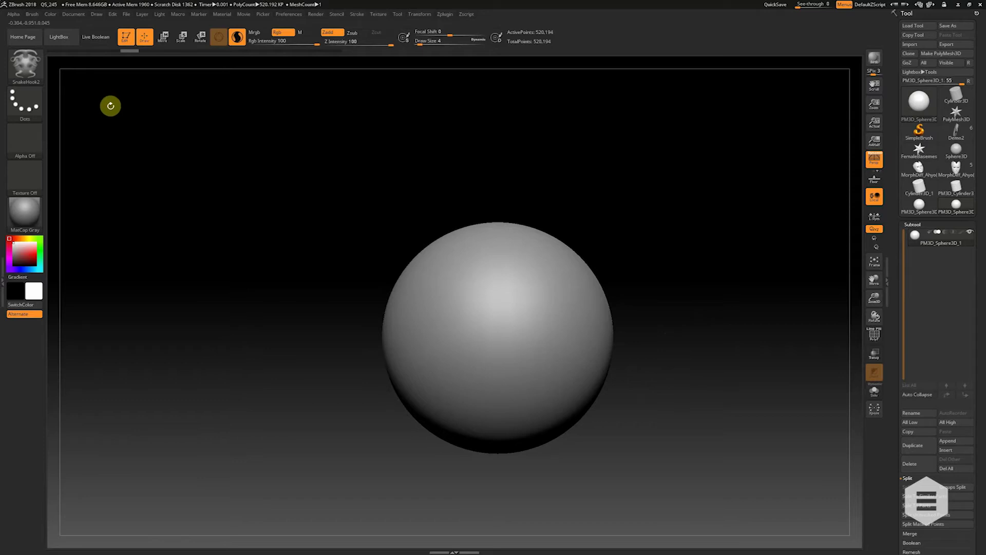
# Turn off Sculptris Pro and pull a thin tendril from the sphere's upper right with the SnakeHook brush at draw size 56
pyautogui.moveTo(876, 273); pyautogui.dragTo(830, 293)
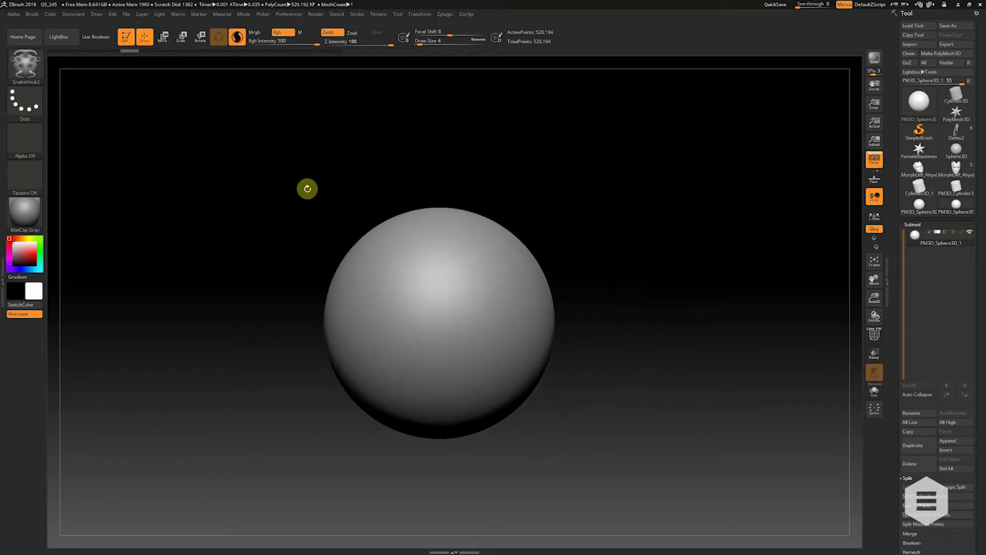
pyautogui.press('s')
pyautogui.moveTo(453, 278); pyautogui.dragTo(459, 278)
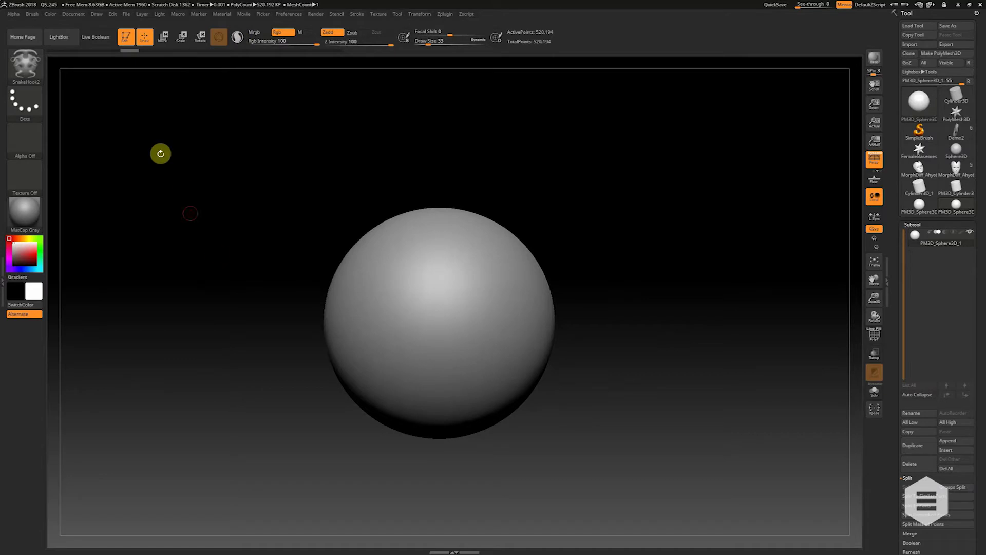
pyautogui.click(25, 67)
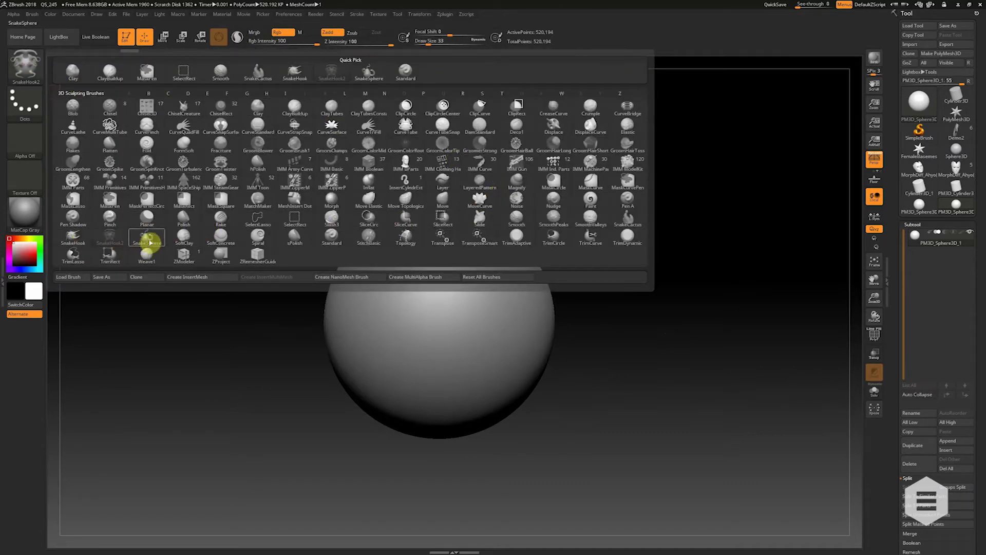
pyautogui.click(75, 237)
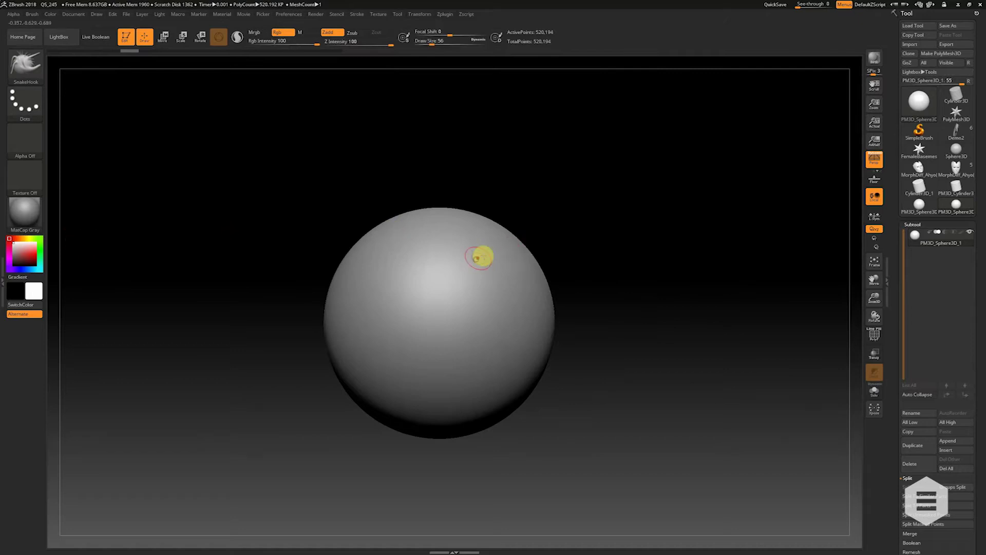
pyautogui.moveTo(477, 257); pyautogui.dragTo(571, 208)
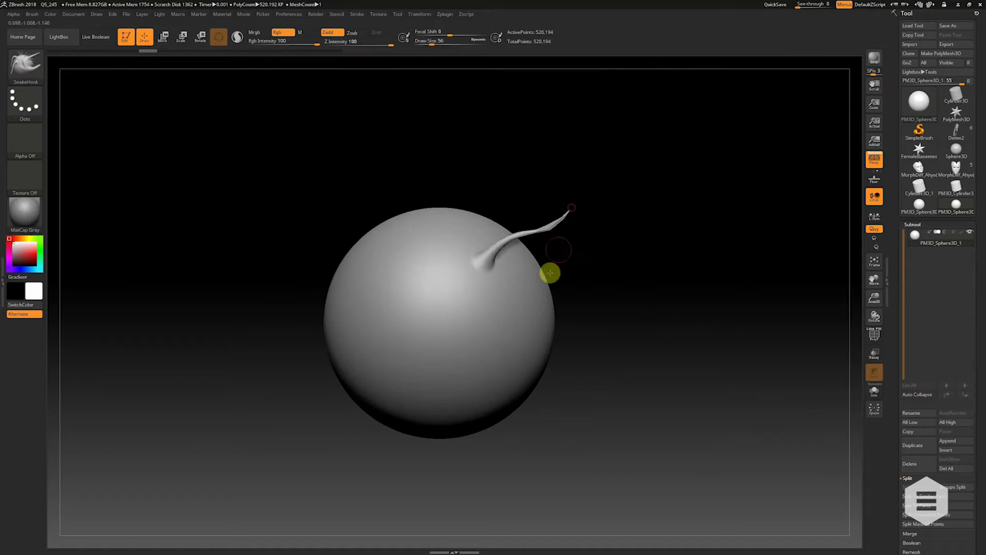
# Pull a second tendril from the sphere just below the first one with the SnakeHook2 brush
pyautogui.click(25, 66)
pyautogui.click(134, 233)
pyautogui.moveTo(506, 290)
pyautogui.mouseDown()
pyautogui.moveTo(610, 257)
pyautogui.moveTo(624, 228)
pyautogui.mouseUp()
# Test the SnakeSphere and SnakeCactus brushes with one short stroke each on the sphere's lower right
pyautogui.click(25, 66)
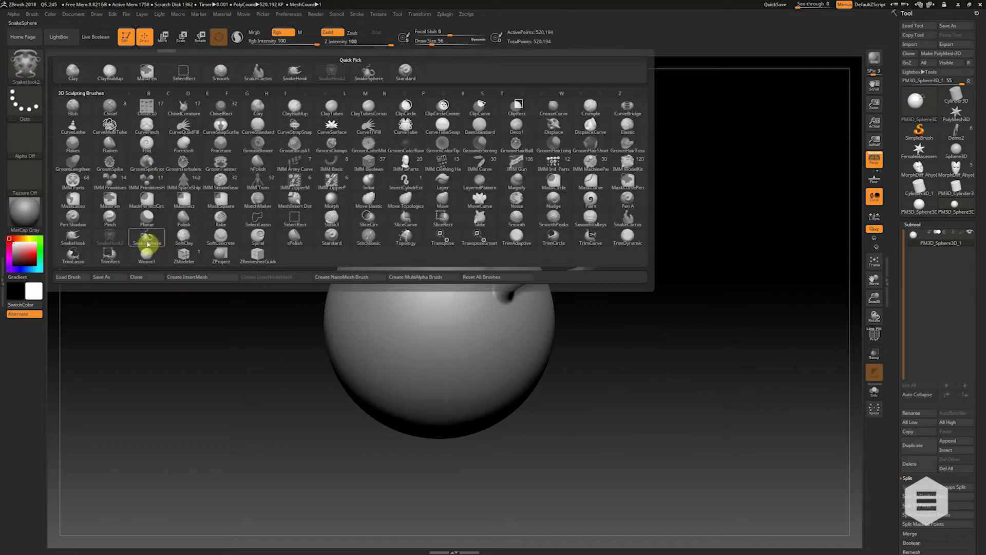
pyautogui.click(147, 239)
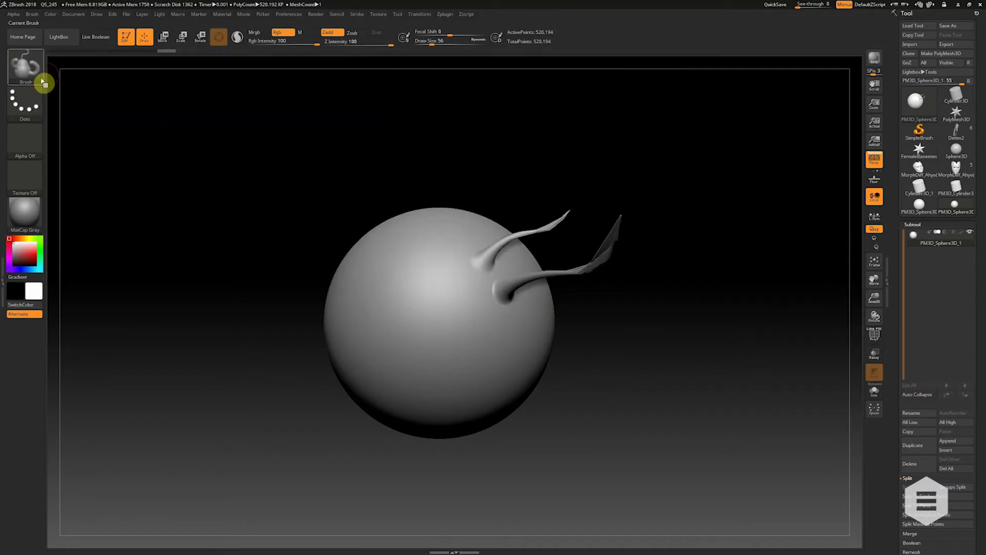
pyautogui.click(24, 66)
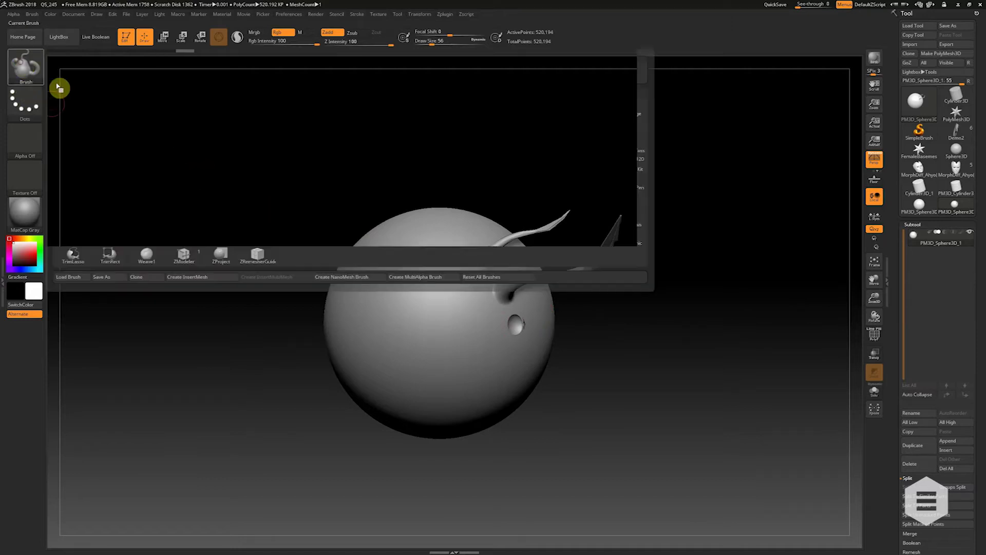
pyautogui.click(44, 82)
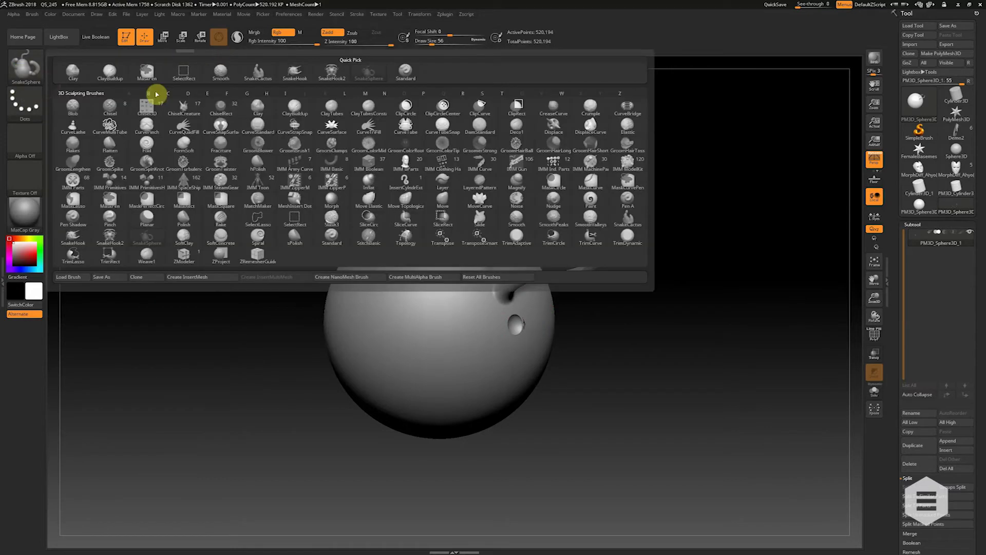
pyautogui.click(616, 227)
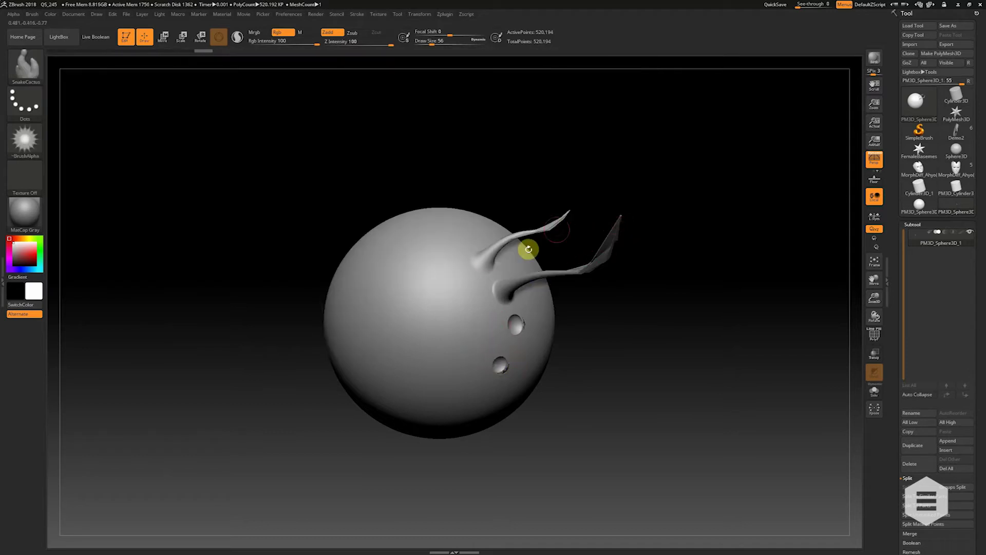
# Pull a longer tendril above the existing two with the SnakeHook brush at draw size 87
pyautogui.click(28, 66)
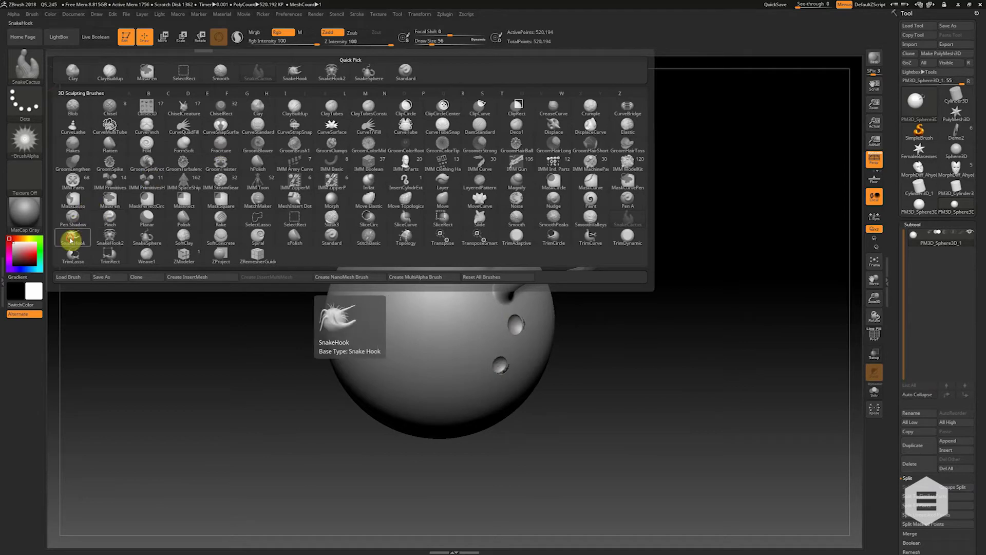
pyautogui.click(73, 237)
pyautogui.moveTo(519, 195); pyautogui.dragTo(528, 203)
pyautogui.press('s')
pyautogui.moveTo(453, 226)
pyautogui.mouseDown()
pyautogui.moveTo(647, 123)
pyautogui.moveTo(693, 119)
pyautogui.moveTo(645, 156)
pyautogui.moveTo(610, 161)
pyautogui.mouseUp()
pyautogui.press('s')
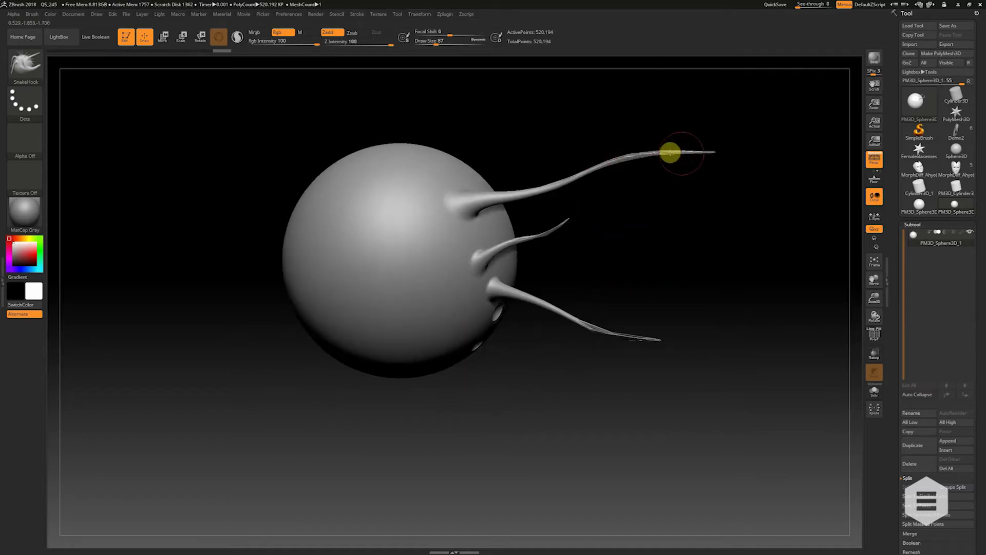
pyautogui.moveTo(633, 197); pyautogui.dragTo(632, 199)
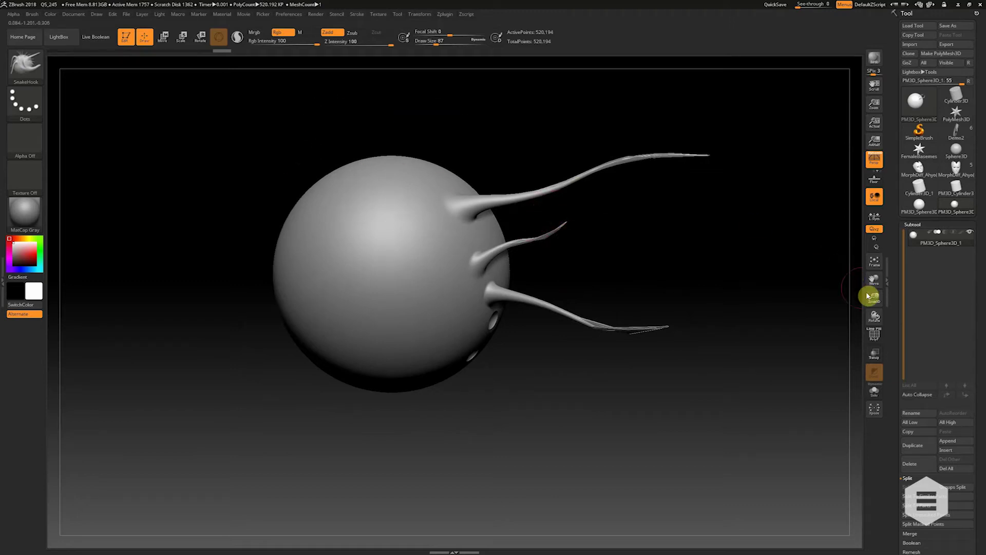
pyautogui.moveTo(873, 295); pyautogui.dragTo(881, 324)
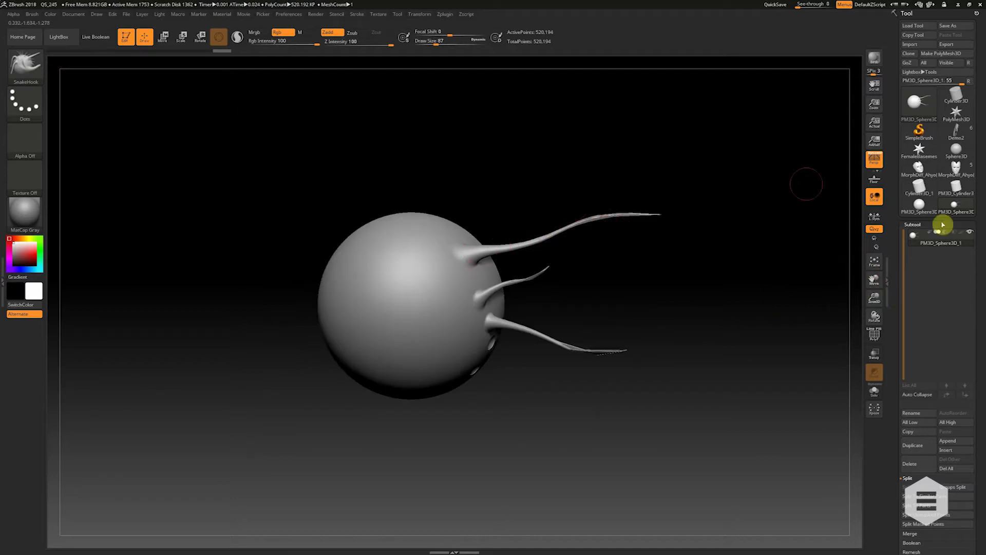
# Enable Sculptris Pro and pull a long tendril from near the sphere's top with SnakeHook at draw size 116
pyautogui.click(913, 225)
pyautogui.click(915, 233)
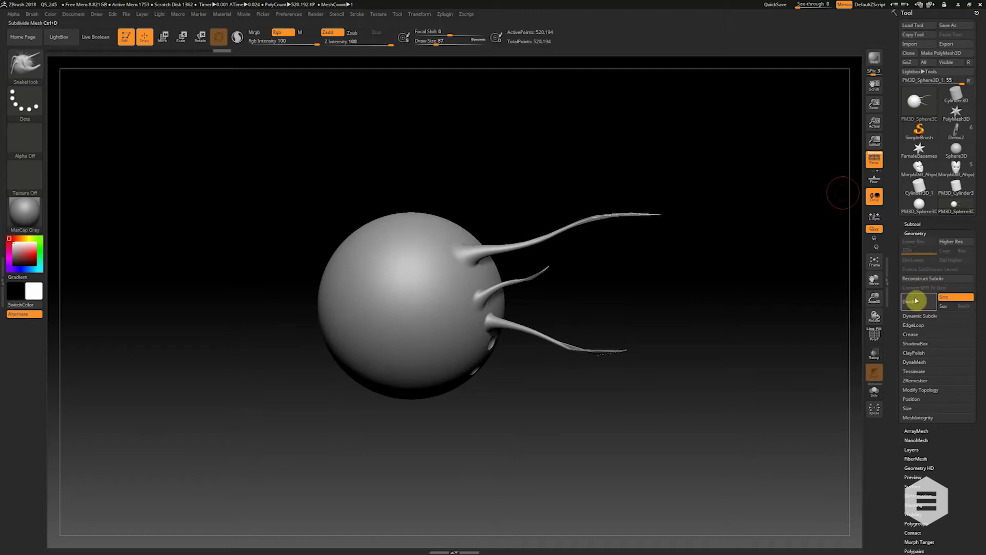
pyautogui.click(238, 37)
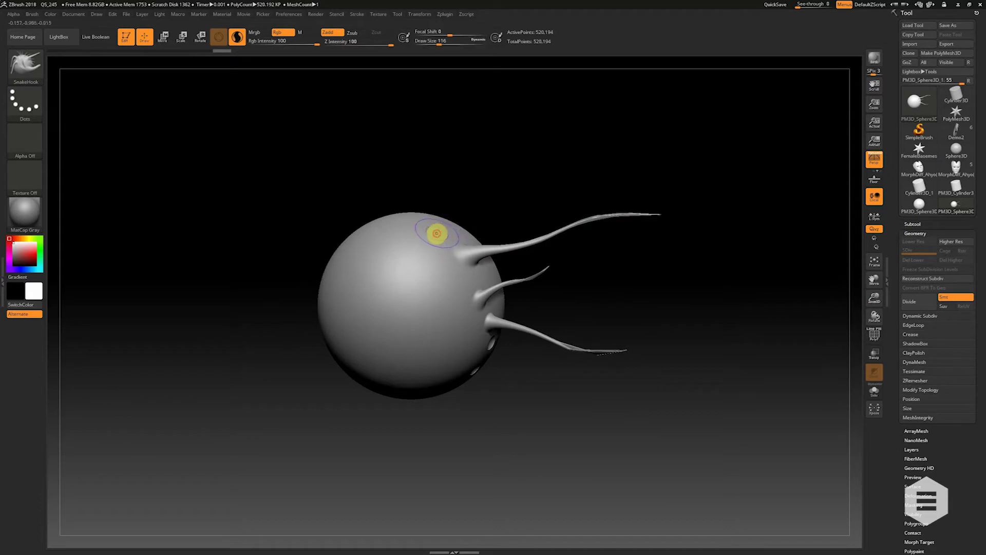
pyautogui.moveTo(437, 232); pyautogui.dragTo(563, 192)
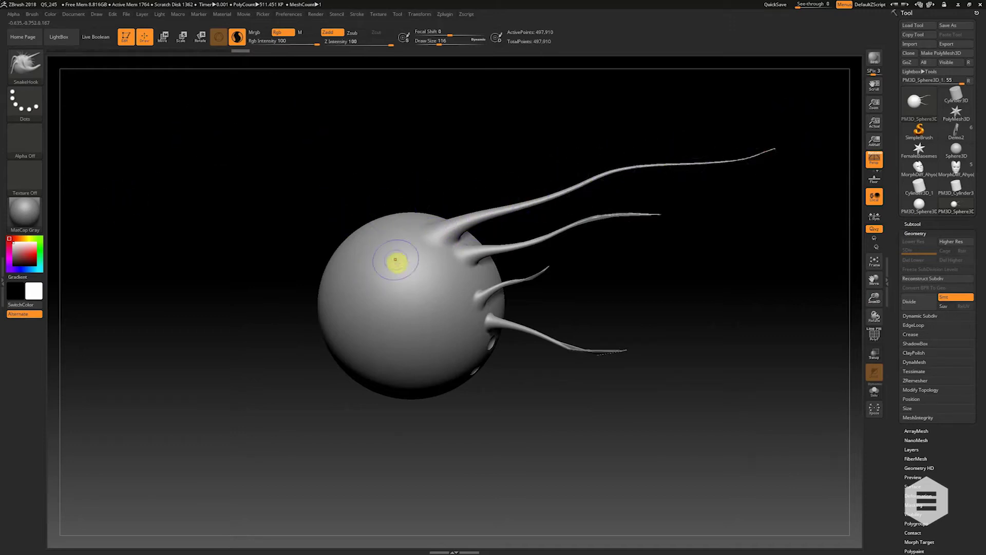
# Pull an even longer tendril from the sphere's top with the SnakeHook2 brush at draw size 136, curling its end back downward
pyautogui.click(25, 65)
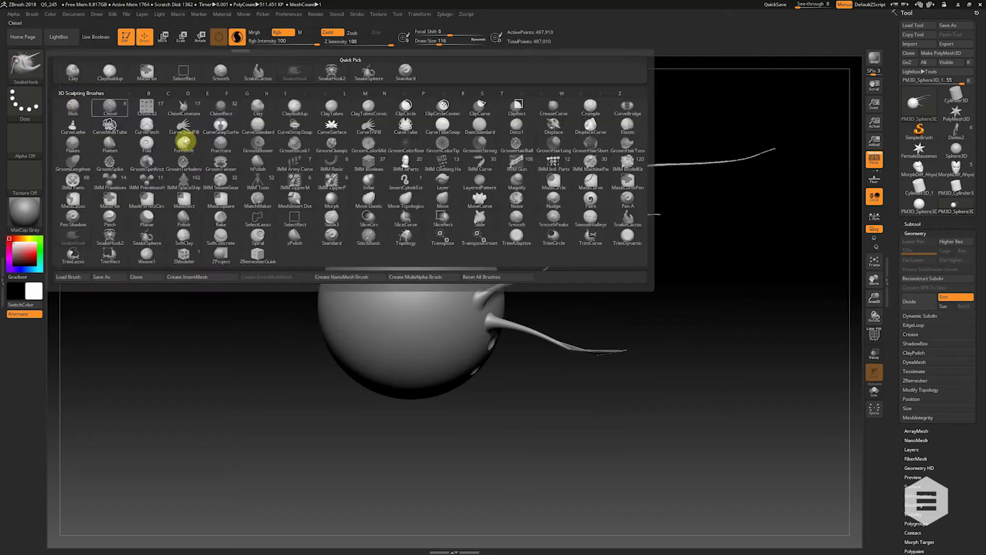
pyautogui.click(110, 239)
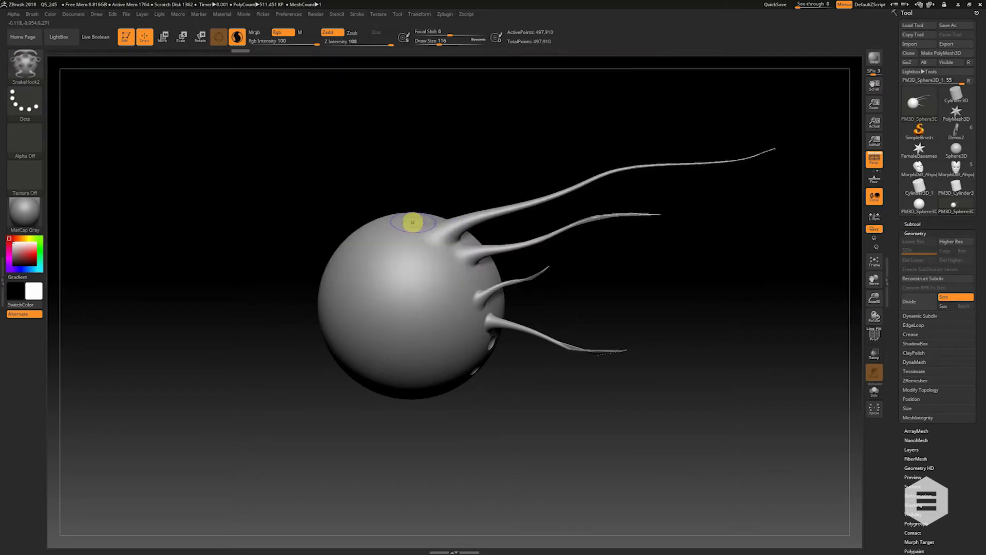
pyautogui.moveTo(399, 227)
pyautogui.mouseDown()
pyautogui.moveTo(443, 185)
pyautogui.moveTo(581, 143)
pyautogui.moveTo(813, 94)
pyautogui.moveTo(835, 107)
pyautogui.mouseUp()
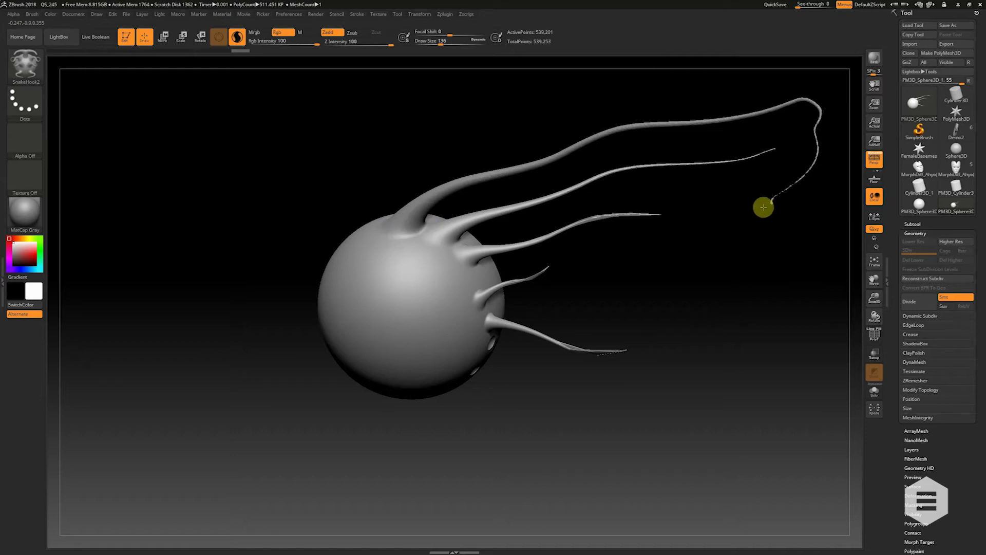
pyautogui.moveTo(743, 220); pyautogui.dragTo(742, 221)
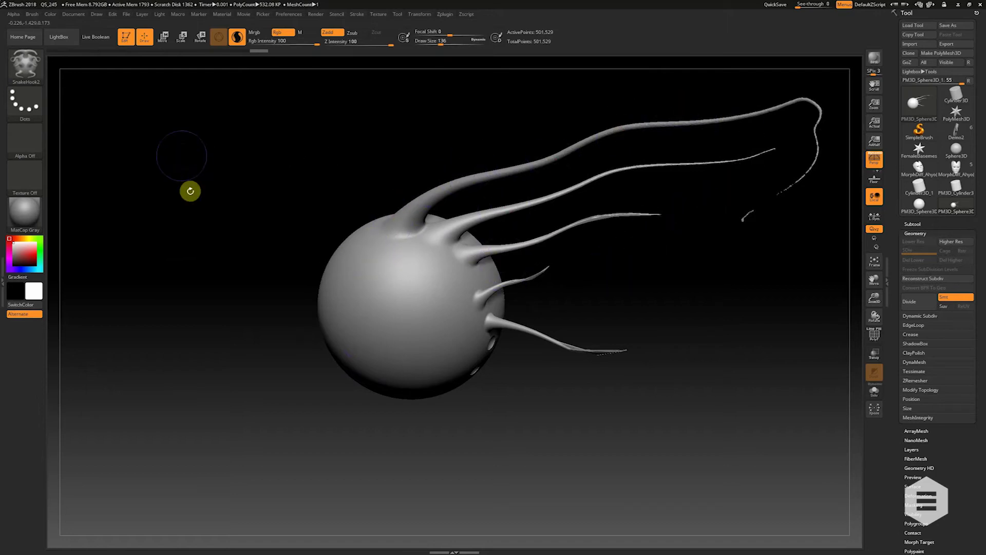
# Pull a thick rounded tube from the sphere's upper left with the SnakeSphere brush at draw size 245
pyautogui.click(22, 75)
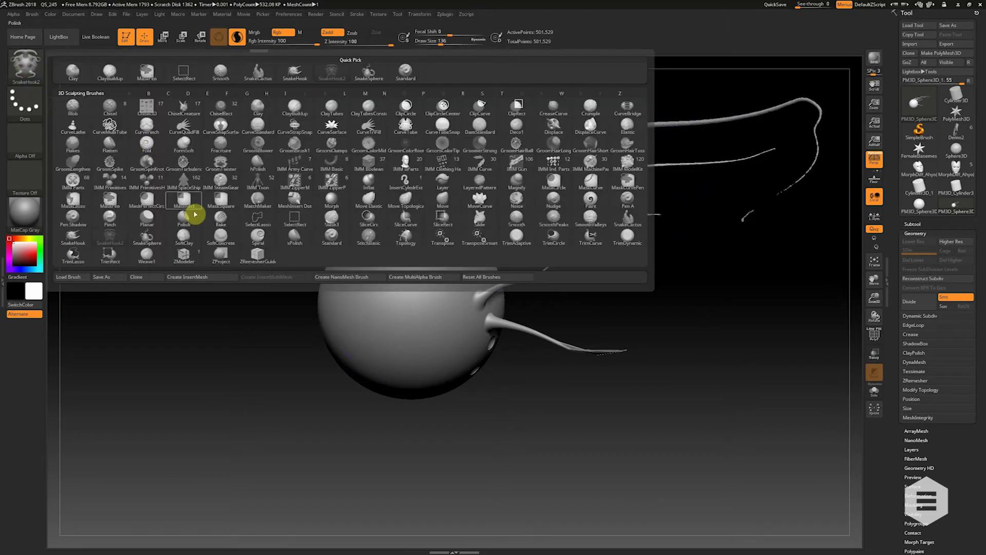
pyautogui.click(149, 248)
pyautogui.moveTo(329, 202); pyautogui.dragTo(338, 207)
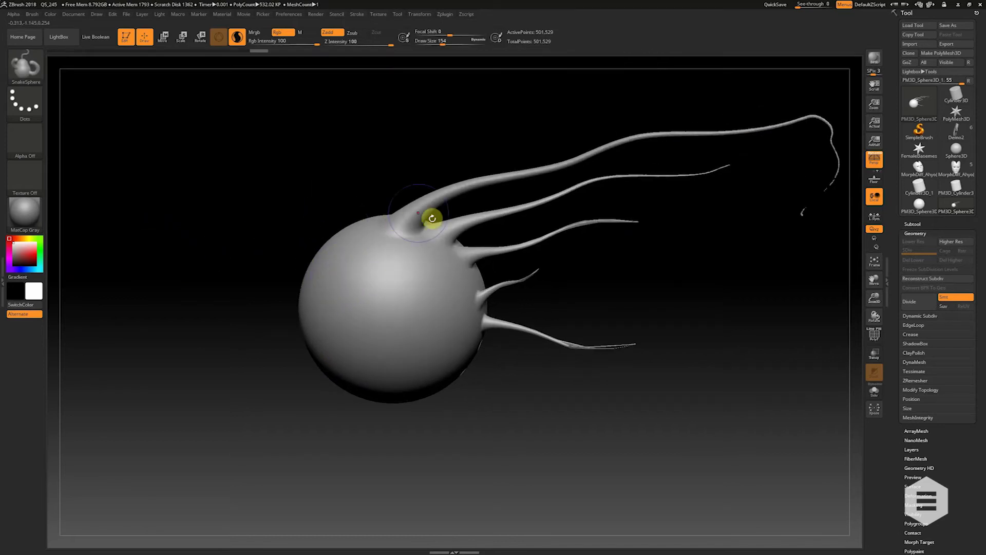
pyautogui.press('s')
pyautogui.moveTo(312, 273); pyautogui.dragTo(319, 273)
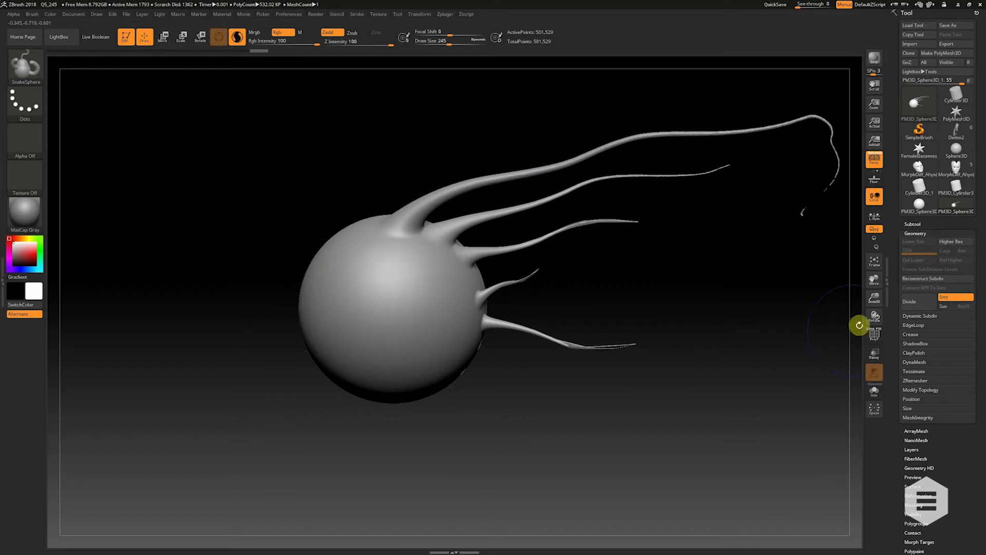
pyautogui.moveTo(874, 305); pyautogui.dragTo(874, 288)
pyautogui.moveTo(875, 281); pyautogui.dragTo(876, 329)
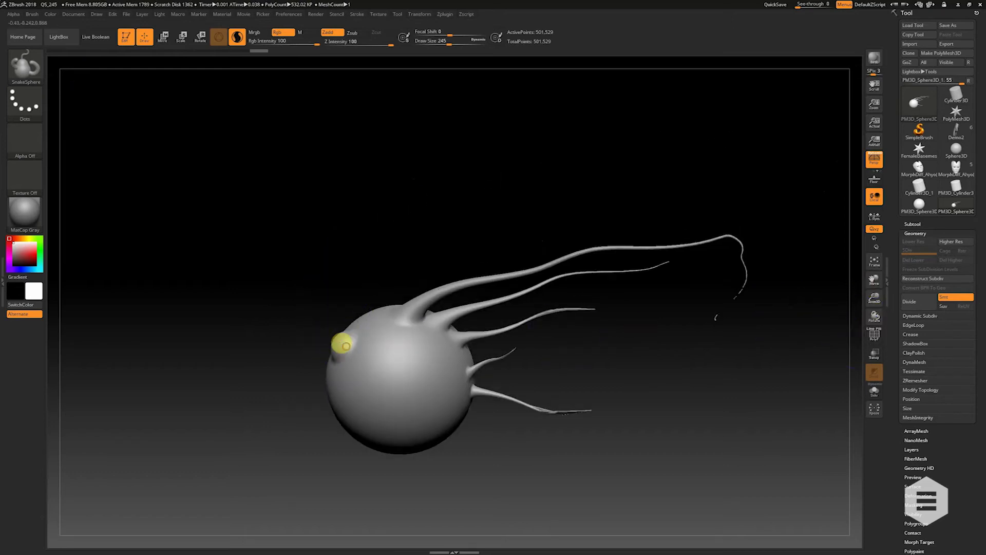
pyautogui.moveTo(346, 346)
pyautogui.mouseDown()
pyautogui.moveTo(308, 283)
pyautogui.moveTo(426, 215)
pyautogui.mouseUp()
# Grow two thinner SnakeSphere branches upward from the thick tube, using draw size 167 for the one at its tip
pyautogui.press('s')
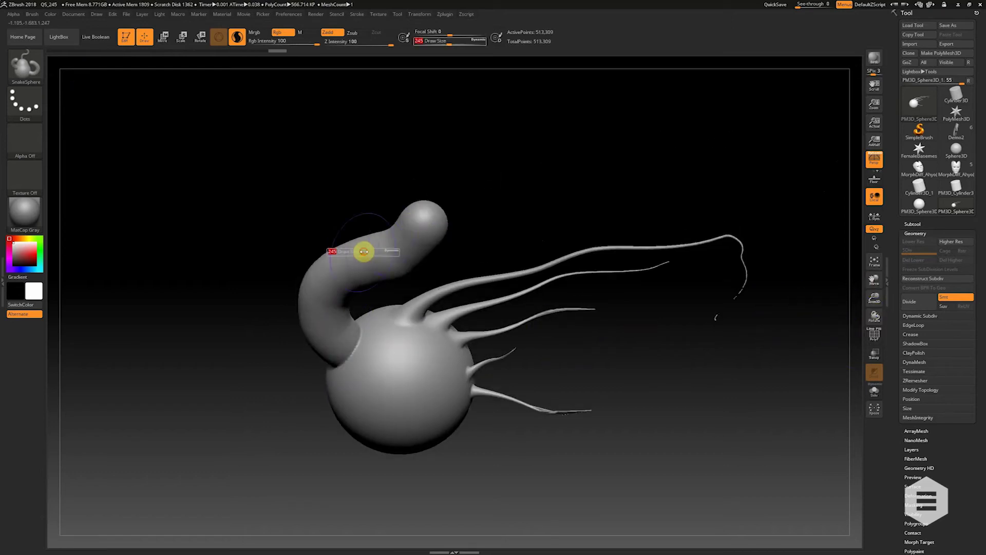
pyautogui.moveTo(363, 251)
pyautogui.mouseDown()
pyautogui.moveTo(322, 234)
pyautogui.moveTo(345, 145)
pyautogui.mouseUp()
pyautogui.keyDown('shift'); pyautogui.moveTo(321, 267); pyautogui.dragTo(307, 288); pyautogui.keyUp('shift')
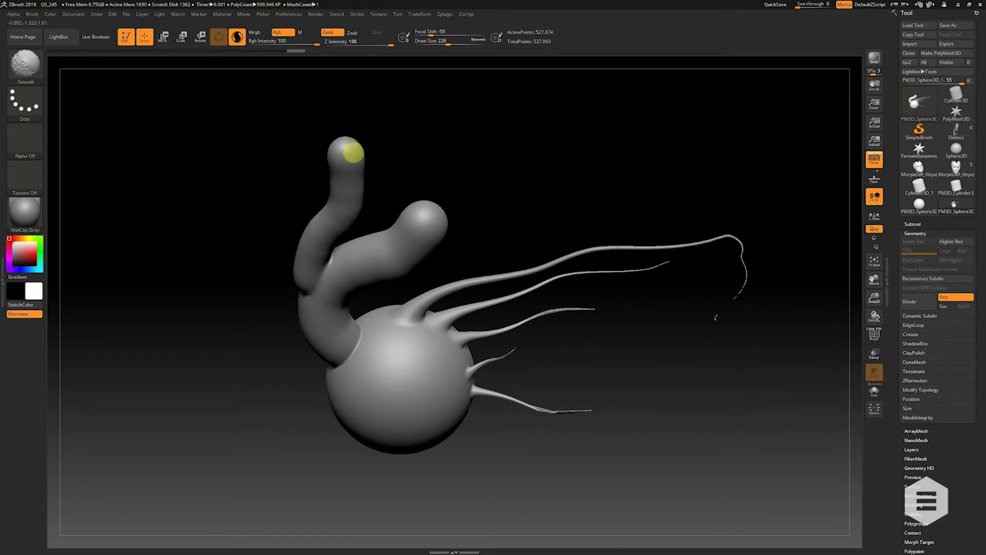
pyautogui.keyDown('shift'); pyautogui.moveTo(354, 153); pyautogui.dragTo(348, 151); pyautogui.keyUp('shift')
pyautogui.press('s')
pyautogui.moveTo(414, 217)
pyautogui.mouseDown()
pyautogui.moveTo(440, 183)
pyautogui.moveTo(432, 164)
pyautogui.mouseUp()
# Pull a thick ribbed cactus trunk from the sphere's upper left with the SnakeCactus brush at draw size 318
pyautogui.click(26, 65)
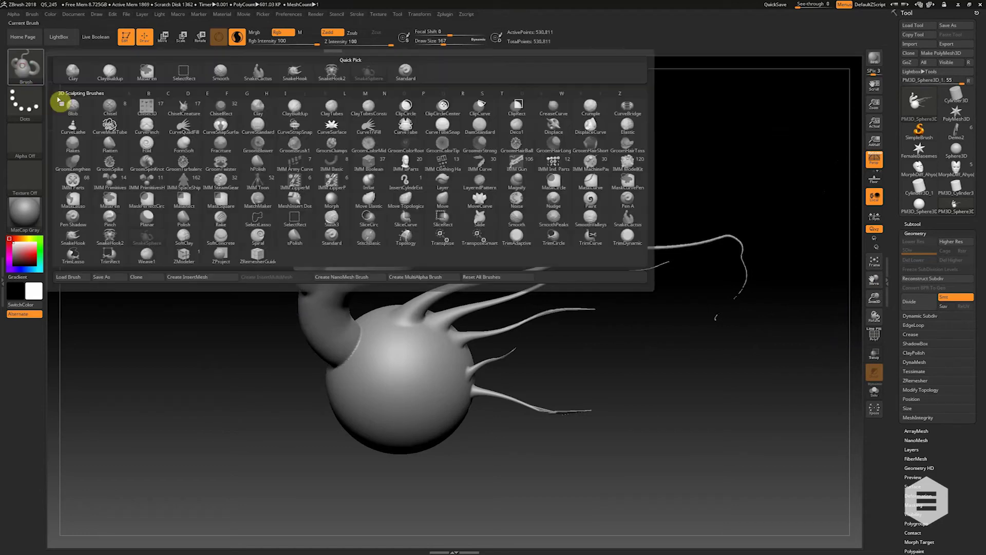
pyautogui.click(632, 223)
pyautogui.moveTo(583, 244); pyautogui.dragTo(869, 242)
pyautogui.moveTo(875, 280)
pyautogui.mouseDown()
pyautogui.moveTo(872, 291)
pyautogui.moveTo(898, 275)
pyautogui.mouseUp()
pyautogui.moveTo(712, 344); pyautogui.dragTo(691, 229)
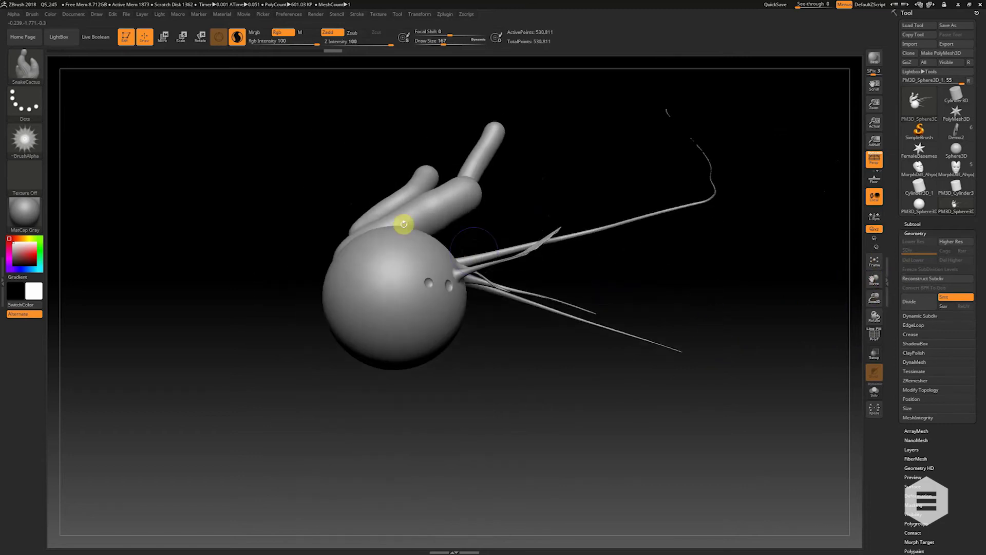
pyautogui.moveTo(391, 235)
pyautogui.mouseDown()
pyautogui.moveTo(378, 186)
pyautogui.moveTo(315, 269)
pyautogui.mouseUp()
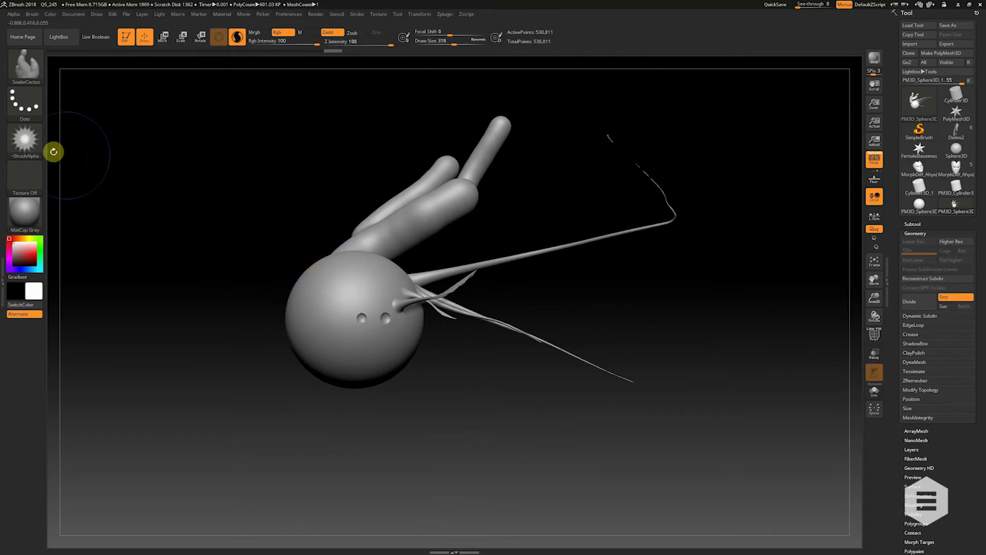
pyautogui.click(31, 137)
pyautogui.click(92, 98)
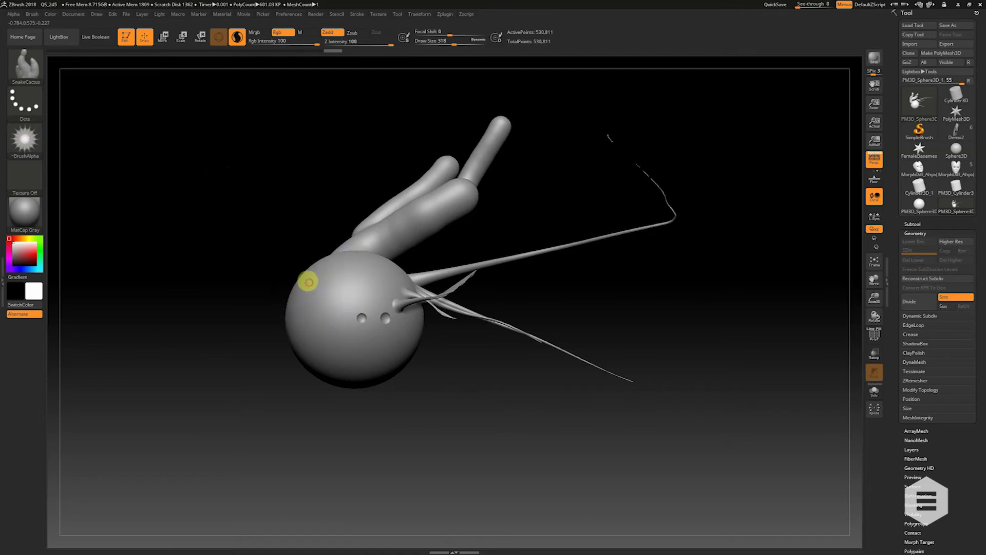
pyautogui.moveTo(308, 280)
pyautogui.mouseDown()
pyautogui.moveTo(283, 234)
pyautogui.moveTo(282, 191)
pyautogui.moveTo(249, 136)
pyautogui.mouseUp()
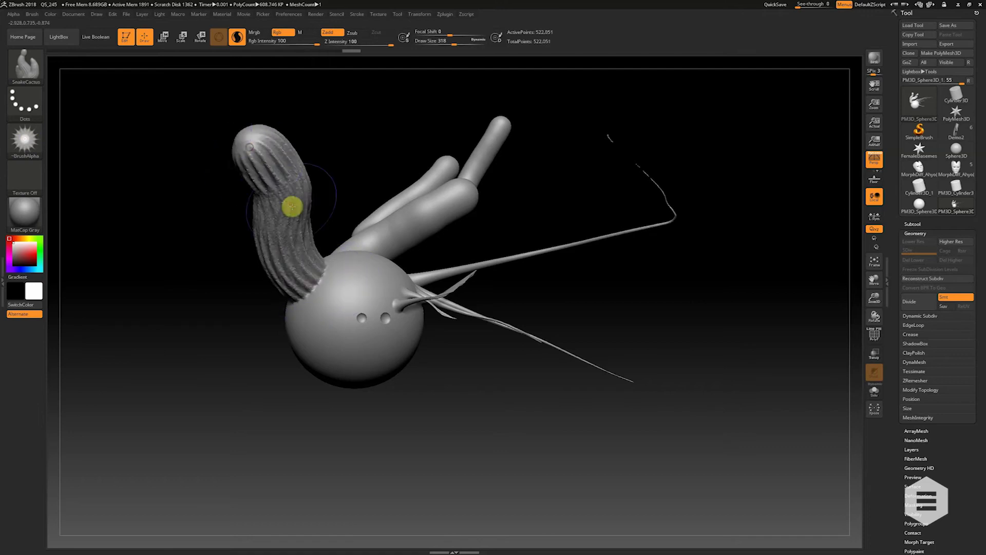
# Add a ribbed cactus arm on each side of the trunk with the SnakeCactus brush at draw size 251
pyautogui.moveTo(304, 179)
pyautogui.mouseDown()
pyautogui.moveTo(319, 154)
pyautogui.moveTo(321, 119)
pyautogui.mouseUp()
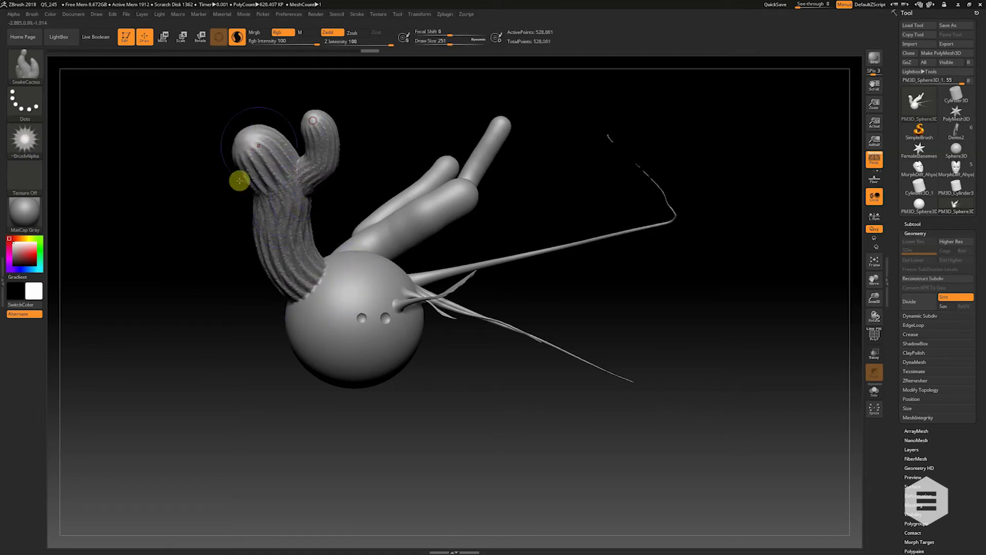
pyautogui.moveTo(255, 213)
pyautogui.mouseDown()
pyautogui.moveTo(225, 209)
pyautogui.moveTo(190, 154)
pyautogui.mouseUp()
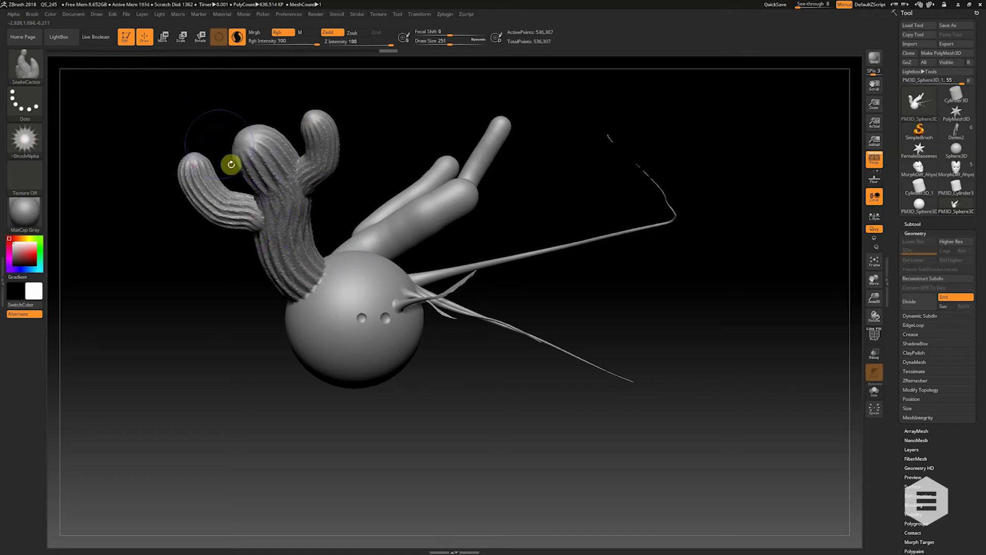
pyautogui.moveTo(538, 410); pyautogui.dragTo(537, 405)
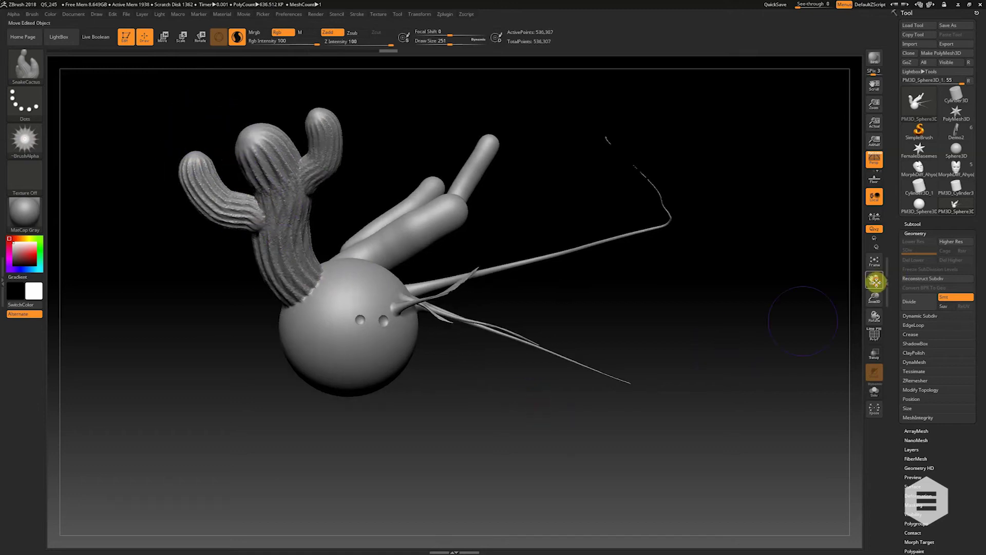
# Switch from the sphere to the face mask model, frame it and make the whole mask fit the canvas
pyautogui.moveTo(876, 279); pyautogui.dragTo(544, 260)
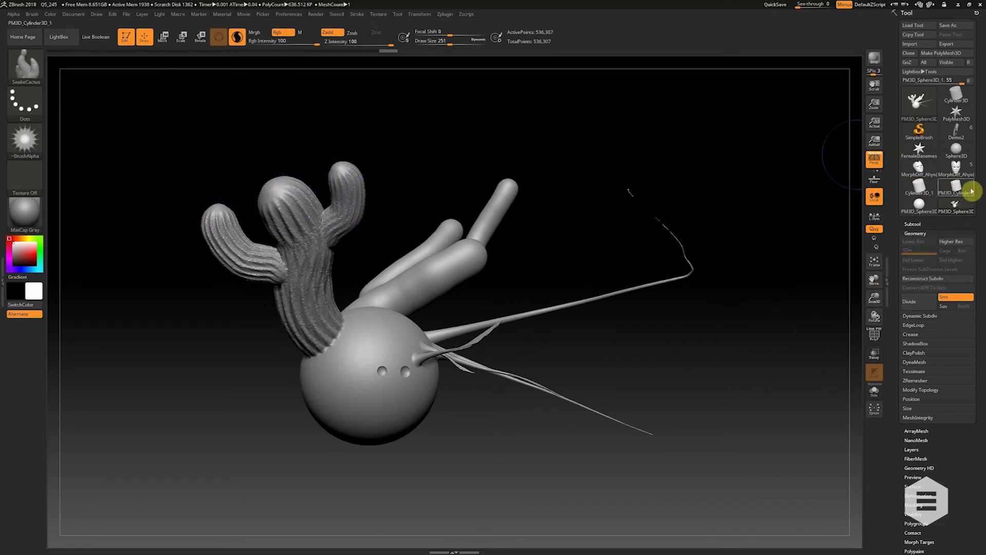
pyautogui.click(955, 166)
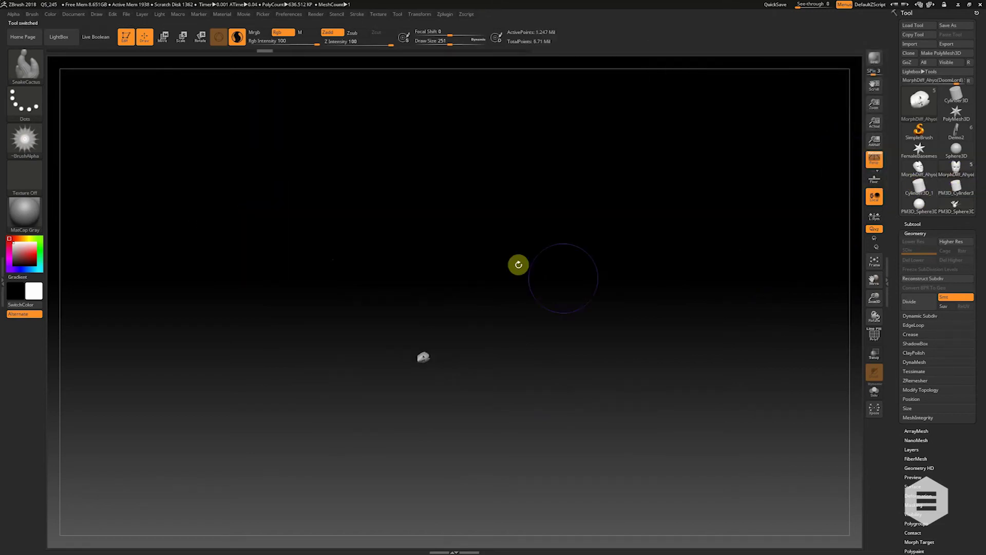
pyautogui.press('f')
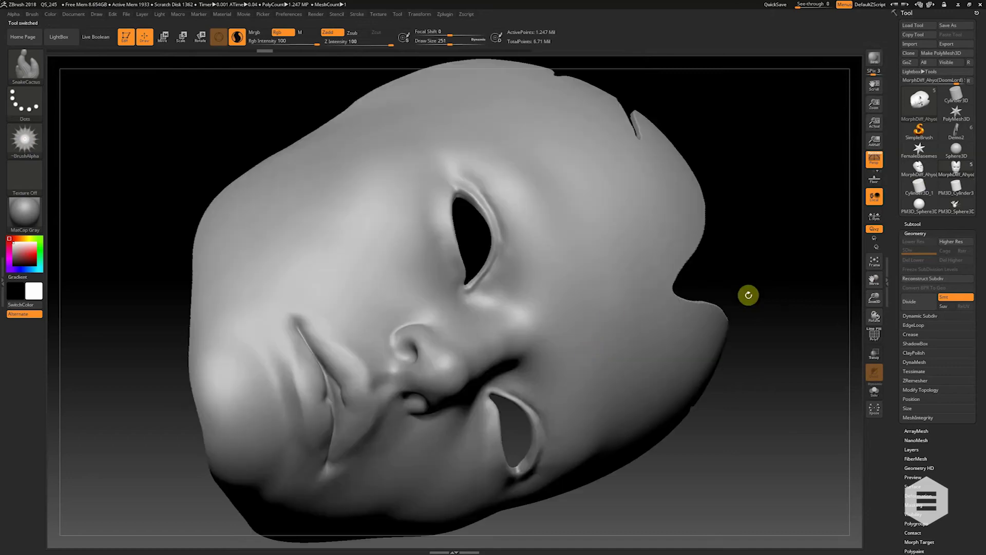
pyautogui.moveTo(874, 296)
pyautogui.mouseDown()
pyautogui.moveTo(735, 310)
pyautogui.moveTo(729, 374)
pyautogui.moveTo(689, 374)
pyautogui.moveTo(876, 272)
pyautogui.moveTo(763, 343)
pyautogui.moveTo(638, 309)
pyautogui.mouseUp()
# Choose the SnakeHook2 brush for sculpting on the mask
pyautogui.press('s')
pyautogui.moveTo(584, 218)
pyautogui.mouseDown()
pyautogui.moveTo(569, 218)
pyautogui.moveTo(602, 206)
pyautogui.mouseUp()
pyautogui.press('s')
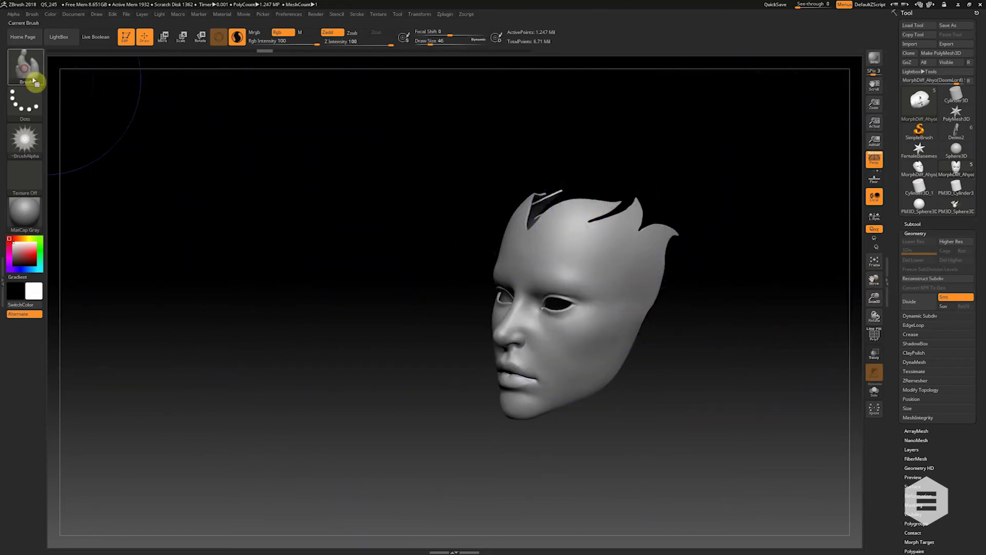
pyautogui.click(26, 66)
pyautogui.click(334, 75)
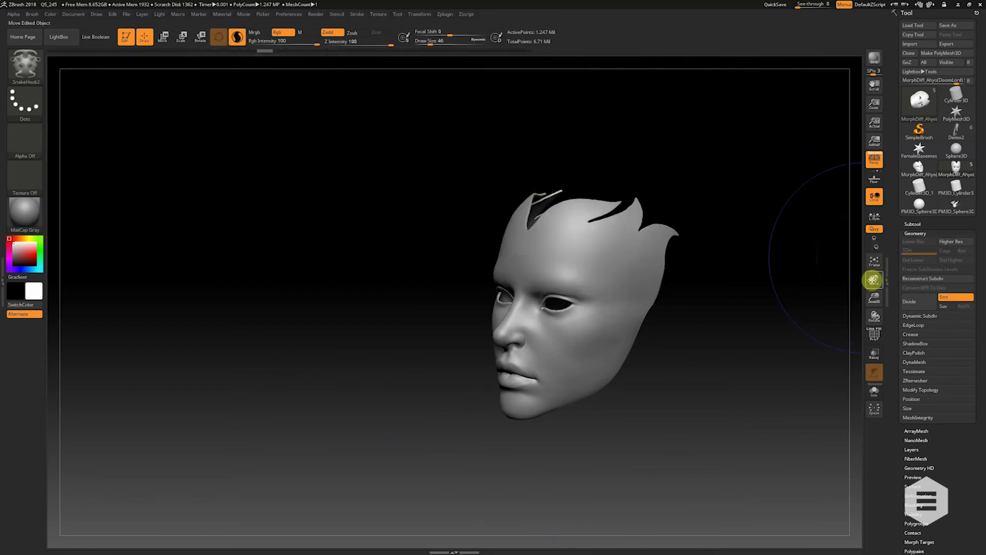
# Pull thin branches outward from the pointed tips along the mask's upper edge with SnakeHook2 at draw size 7
pyautogui.moveTo(874, 279); pyautogui.dragTo(818, 307)
pyautogui.press('s')
pyautogui.click(506, 262)
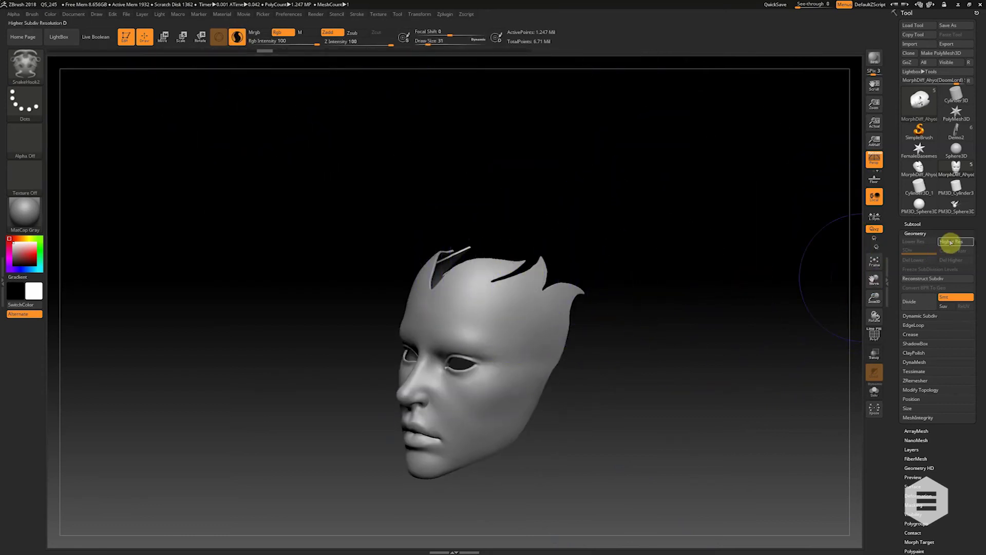
pyautogui.press('s')
pyautogui.click(500, 259)
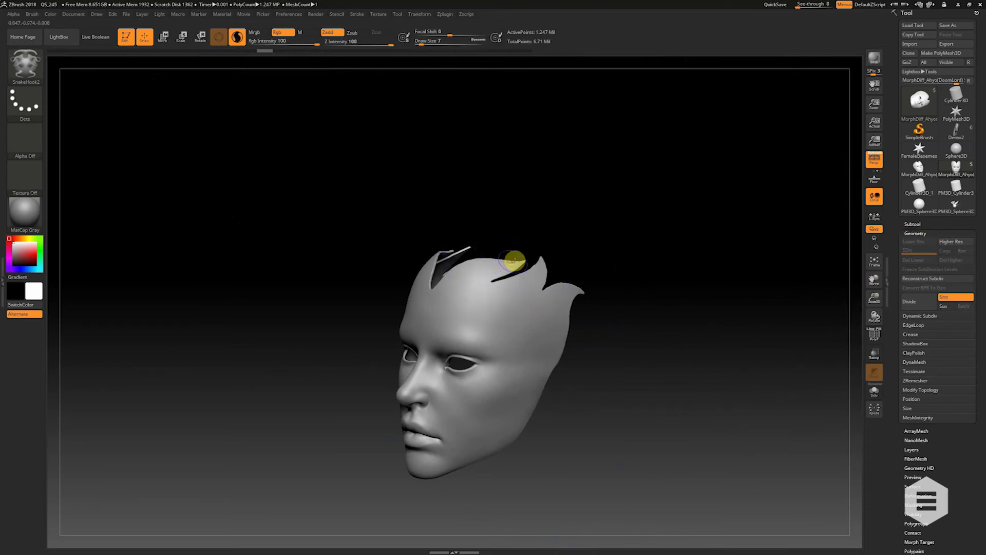
pyautogui.moveTo(529, 250)
pyautogui.mouseDown()
pyautogui.moveTo(515, 264)
pyautogui.moveTo(559, 240)
pyautogui.moveTo(528, 268)
pyautogui.moveTo(584, 267)
pyautogui.moveTo(585, 247)
pyautogui.moveTo(538, 266)
pyautogui.moveTo(577, 295)
pyautogui.moveTo(537, 262)
pyautogui.moveTo(571, 289)
pyautogui.moveTo(588, 203)
pyautogui.moveTo(568, 209)
pyautogui.moveTo(520, 275)
pyautogui.moveTo(560, 226)
pyautogui.mouseUp()
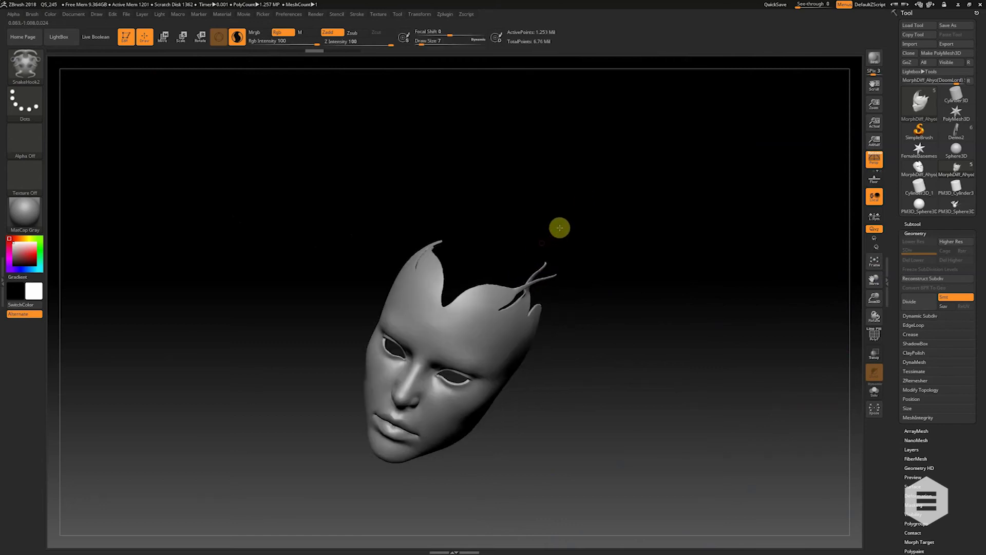
# Pull curved branches from the pointed tips on the other side of the mask's upper edge at draw size 7
pyautogui.moveTo(474, 229)
pyautogui.mouseDown()
pyautogui.moveTo(447, 233)
pyautogui.moveTo(466, 244)
pyautogui.moveTo(454, 246)
pyautogui.moveTo(482, 236)
pyautogui.moveTo(441, 180)
pyautogui.moveTo(374, 240)
pyautogui.mouseUp()
pyautogui.press('s')
pyautogui.click(440, 249)
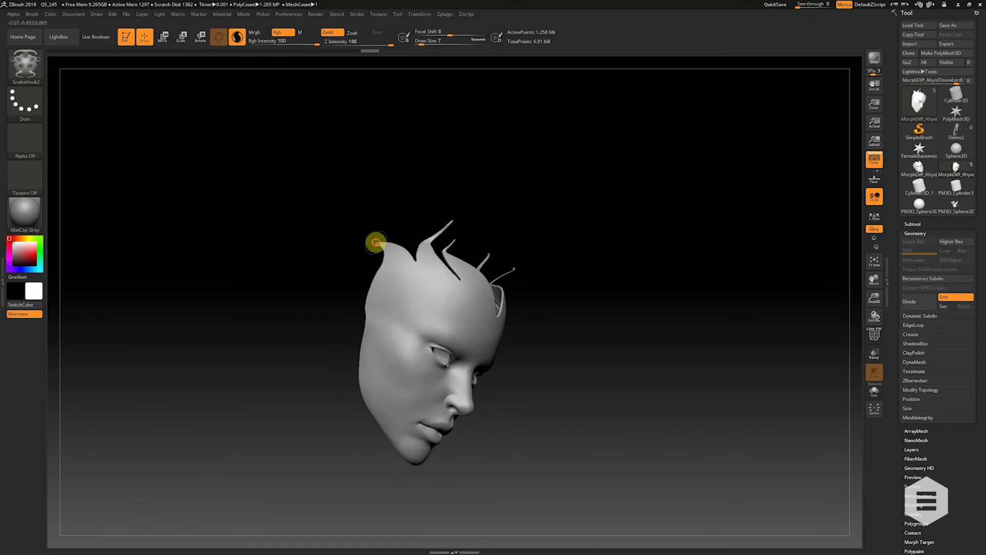
pyautogui.moveTo(368, 223)
pyautogui.mouseDown()
pyautogui.moveTo(406, 220)
pyautogui.moveTo(434, 269)
pyautogui.mouseUp()
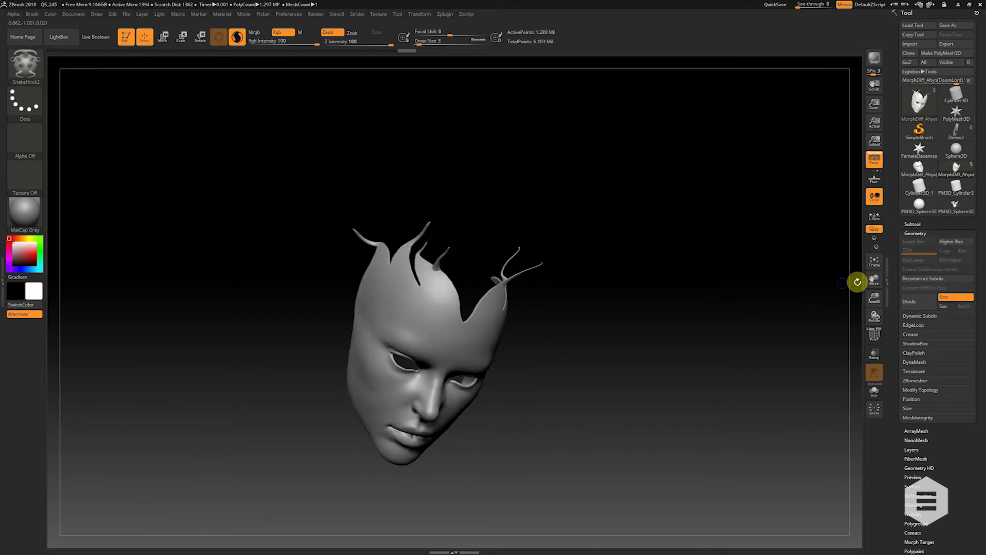
# Add finer twigs to the branches on both sides of the mask's crown with draw sizes 2 and 1
pyautogui.moveTo(874, 298)
pyautogui.mouseDown()
pyautogui.moveTo(865, 315)
pyautogui.moveTo(798, 311)
pyautogui.moveTo(615, 275)
pyautogui.moveTo(667, 226)
pyautogui.mouseUp()
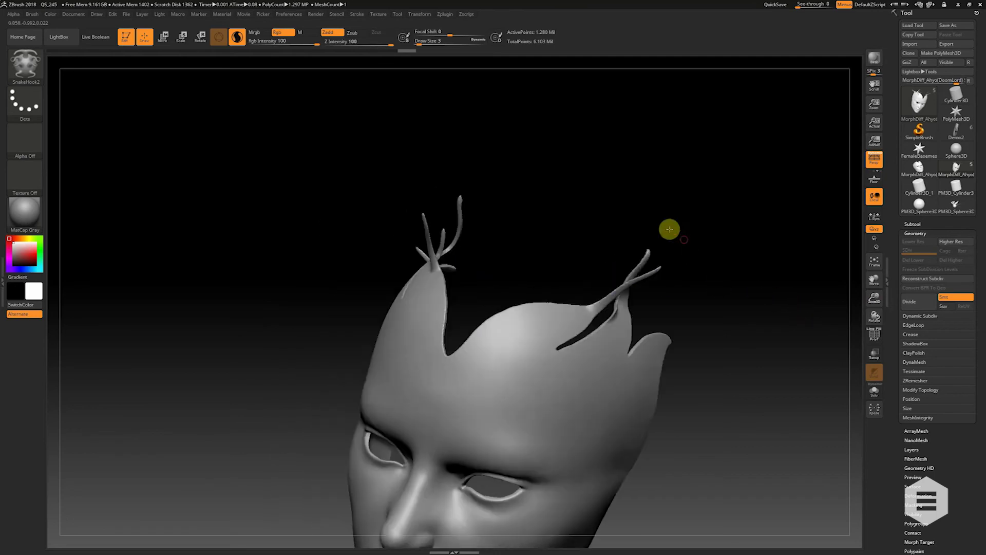
pyautogui.moveTo(594, 300)
pyautogui.mouseDown()
pyautogui.moveTo(610, 214)
pyautogui.moveTo(585, 206)
pyautogui.moveTo(483, 236)
pyautogui.moveTo(618, 275)
pyautogui.moveTo(573, 251)
pyautogui.mouseUp()
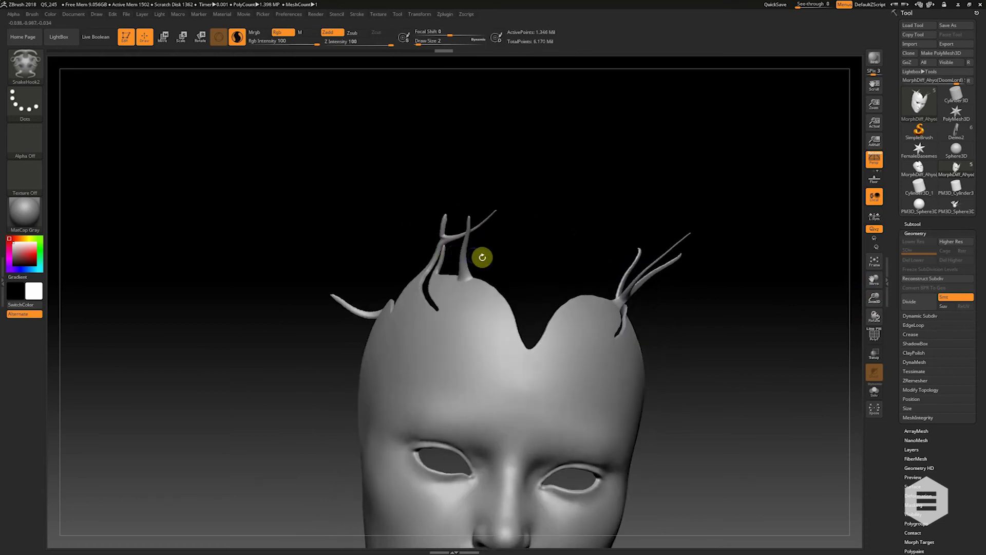
pyautogui.moveTo(482, 255)
pyautogui.mouseDown()
pyautogui.moveTo(449, 222)
pyautogui.moveTo(405, 216)
pyautogui.moveTo(406, 196)
pyautogui.mouseUp()
pyautogui.press('s')
pyautogui.click(424, 234)
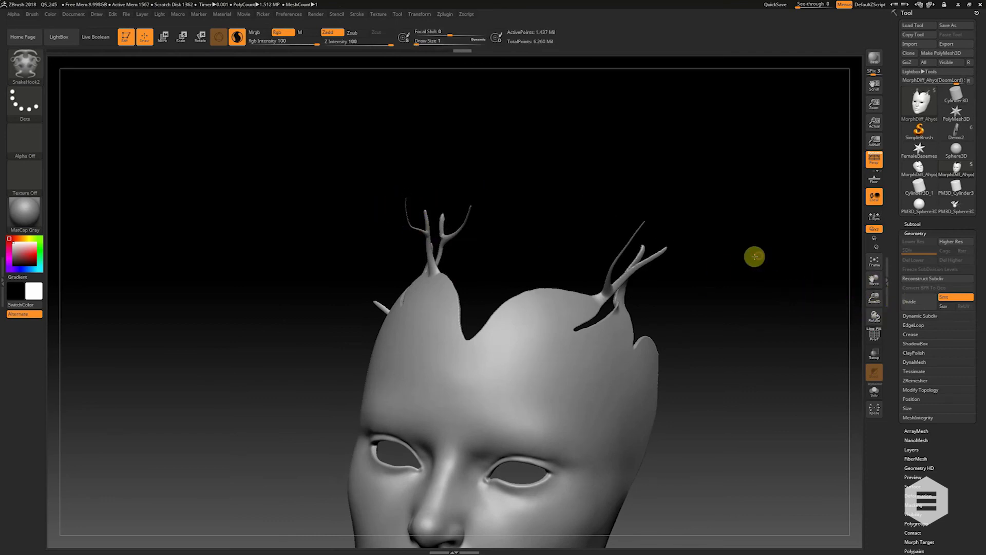
# Set the draw size to 3 and undo the last stroke on the branches at the mask's upper edge
pyautogui.moveTo(755, 257); pyautogui.dragTo(719, 261)
pyautogui.press('s')
pyautogui.click(609, 273)
pyautogui.moveTo(873, 295)
pyautogui.mouseDown()
pyautogui.moveTo(877, 310)
pyautogui.moveTo(847, 278)
pyautogui.moveTo(687, 273)
pyautogui.mouseUp()
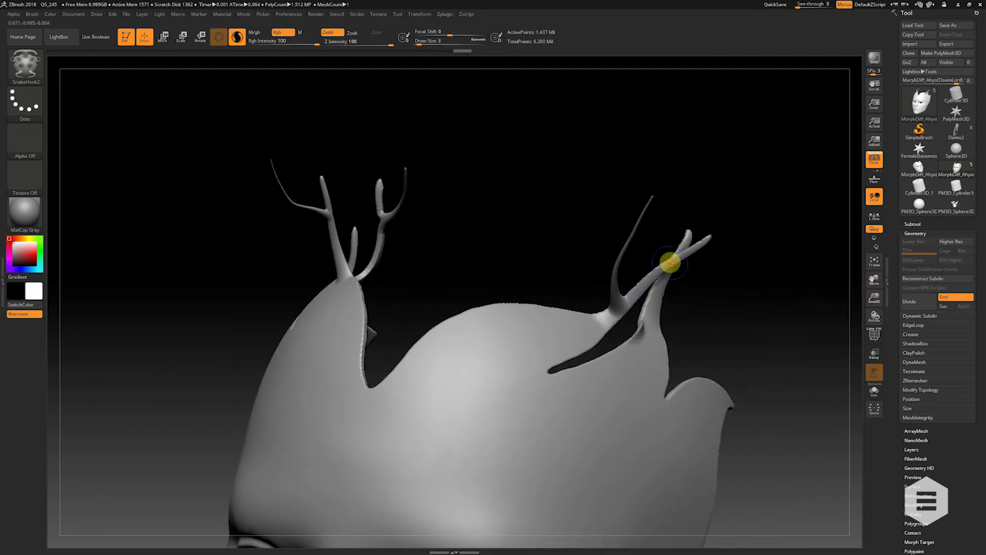
pyautogui.hotkey('ctrl', 'z')
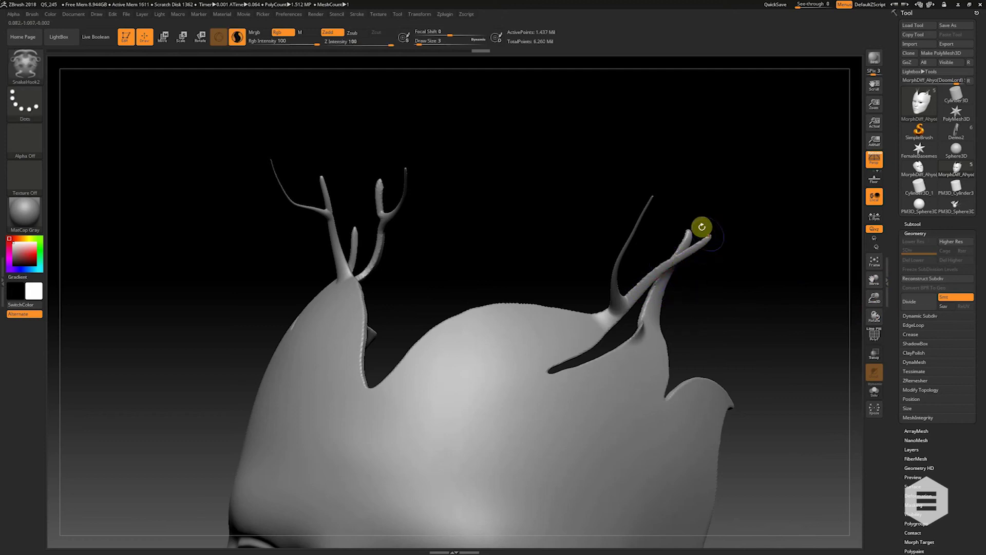
# Check the Sculptris Pro SubDivide Size and pull one curved branch from each side of the mask's central notch at draw size 3
pyautogui.click(358, 14)
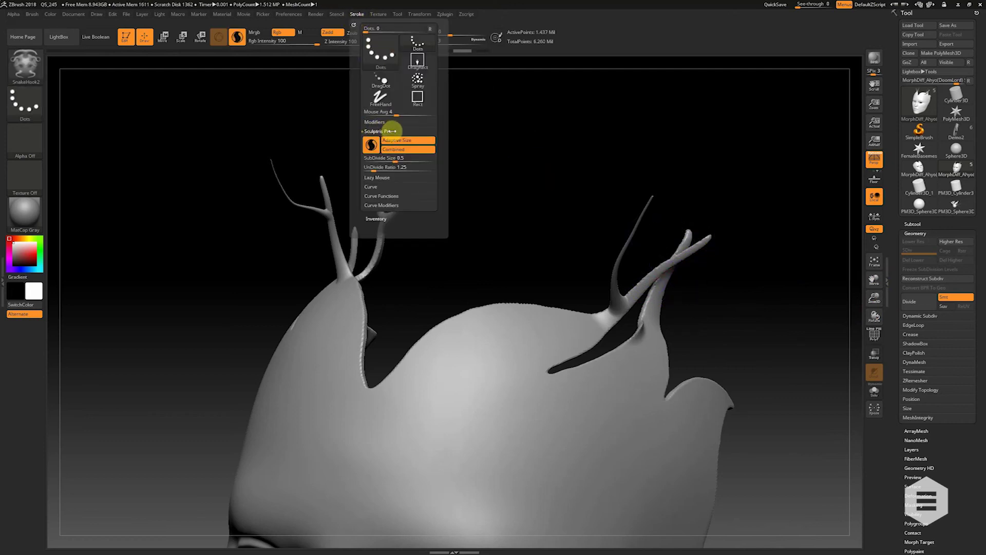
pyautogui.click(392, 159)
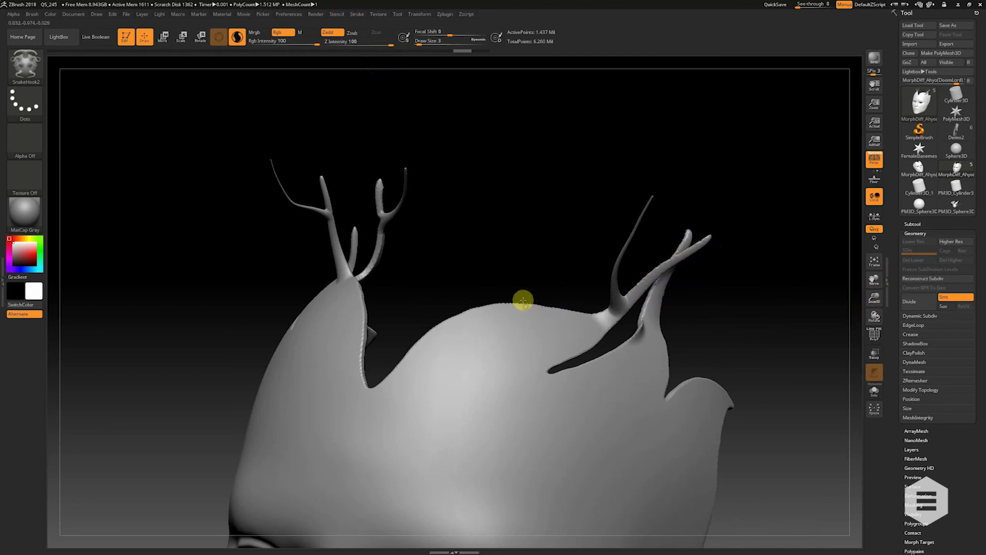
pyautogui.moveTo(523, 300)
pyautogui.mouseDown()
pyautogui.moveTo(538, 264)
pyautogui.moveTo(531, 229)
pyautogui.moveTo(549, 186)
pyautogui.mouseUp()
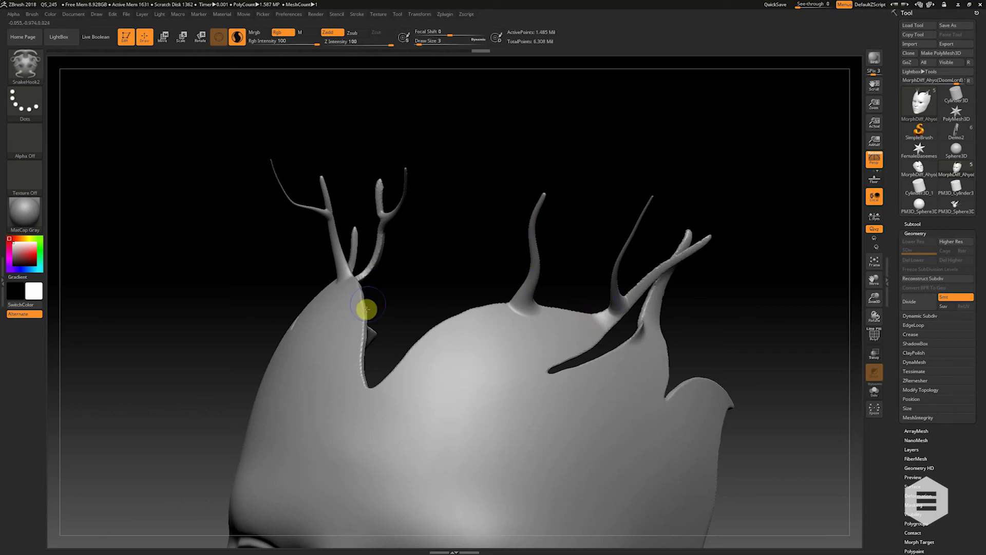
pyautogui.moveTo(358, 304)
pyautogui.mouseDown()
pyautogui.moveTo(399, 267)
pyautogui.moveTo(401, 220)
pyautogui.mouseUp()
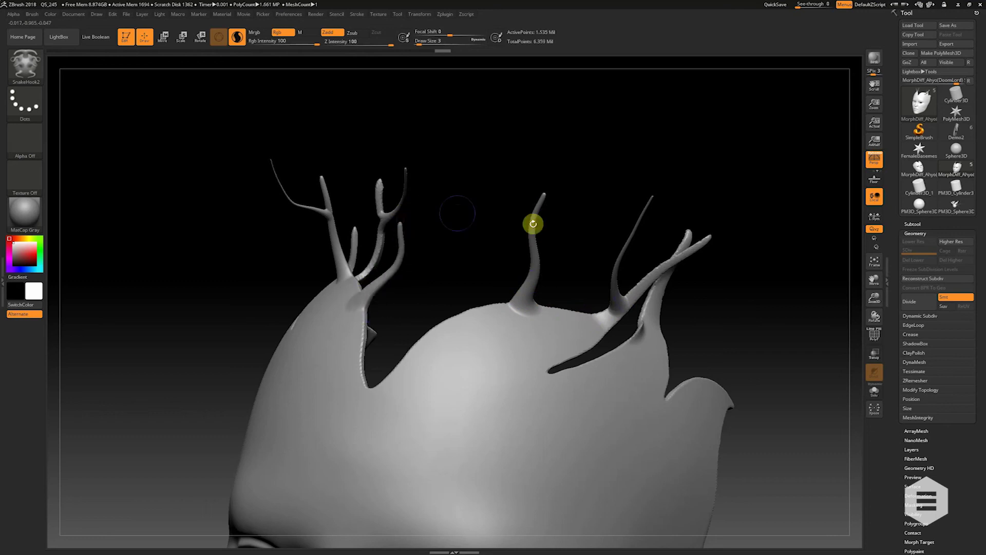
# Touch up the mask's edge at the base of the branches beside the central notch
pyautogui.moveTo(876, 296); pyautogui.dragTo(847, 289)
pyautogui.moveTo(771, 293); pyautogui.dragTo(751, 301)
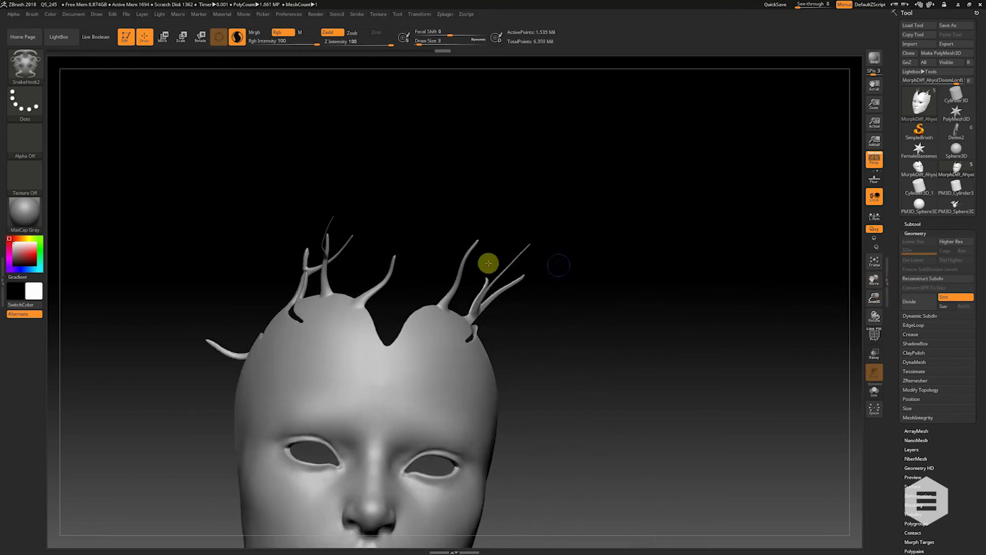
pyautogui.keyDown('shift'); pyautogui.moveTo(354, 303); pyautogui.dragTo(351, 300); pyautogui.keyUp('shift')
pyautogui.moveTo(363, 257); pyautogui.dragTo(341, 301)
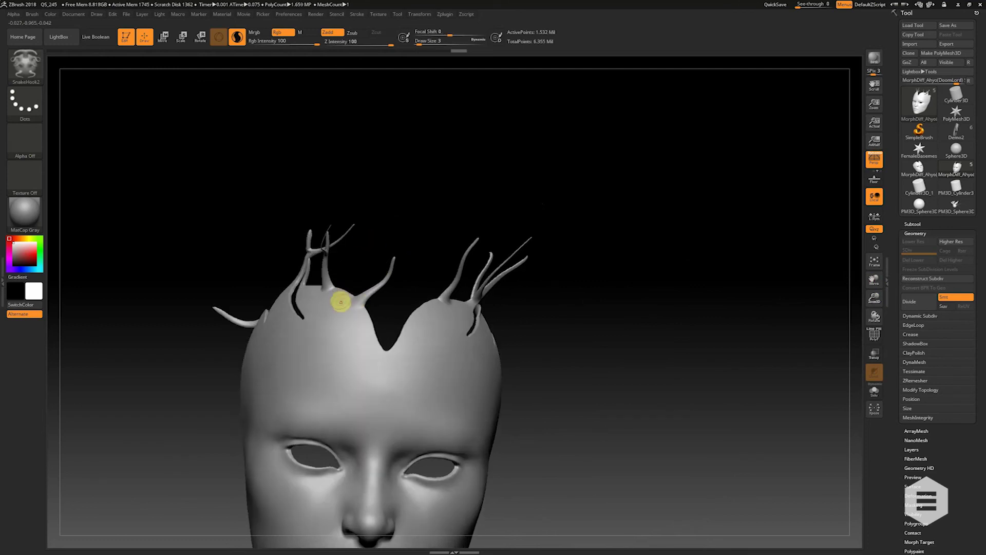